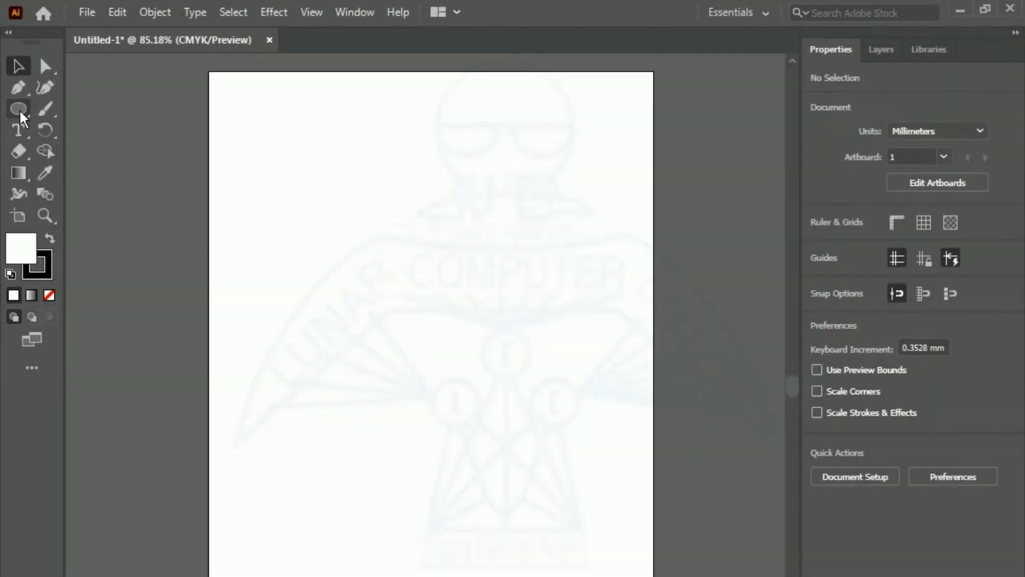
Step: Draw a circle about 60 mm in diameter near the middle of the artboard with the Ellipse tool
left_click(19, 109)
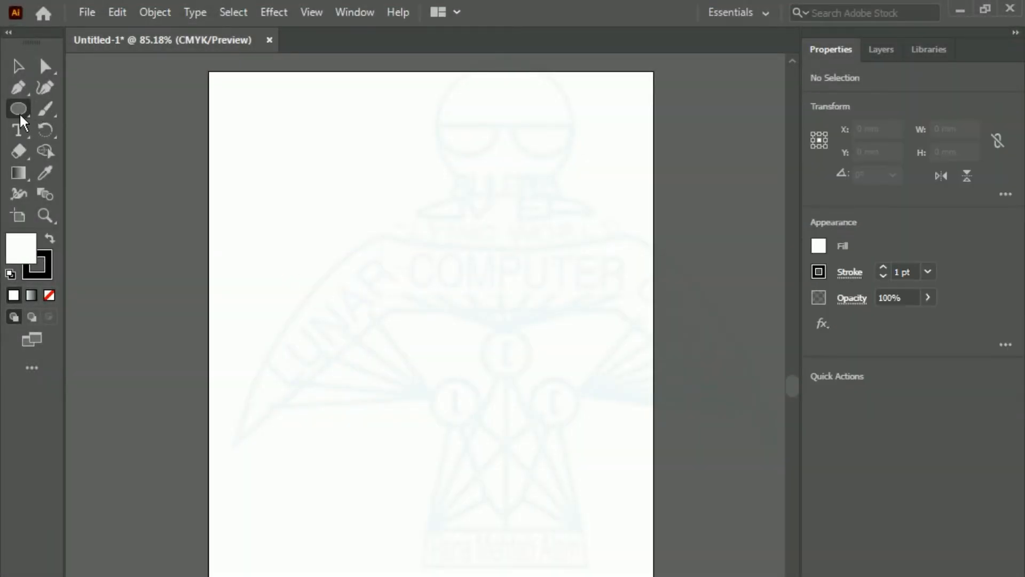
left_click(19, 113)
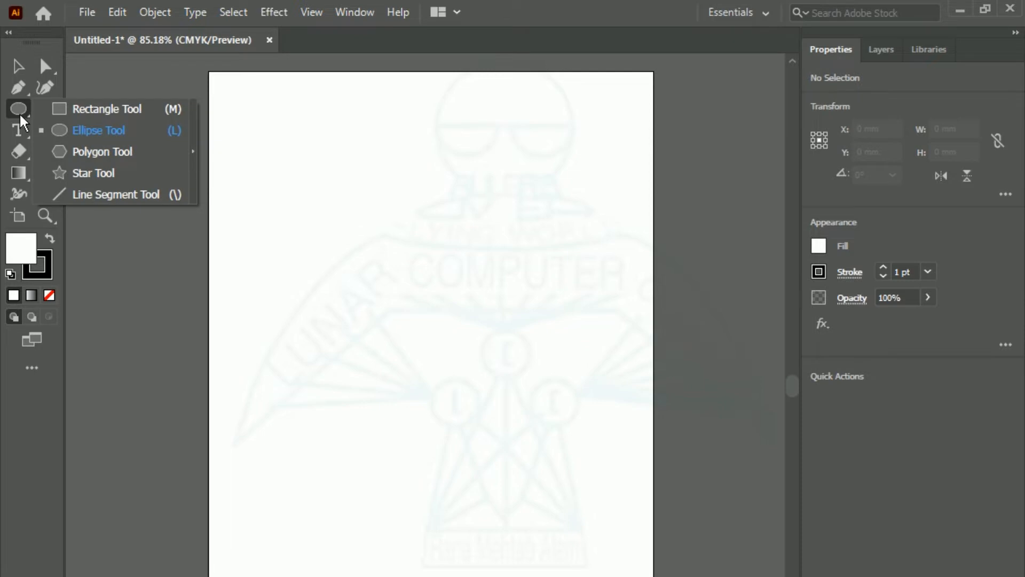
left_click(101, 130)
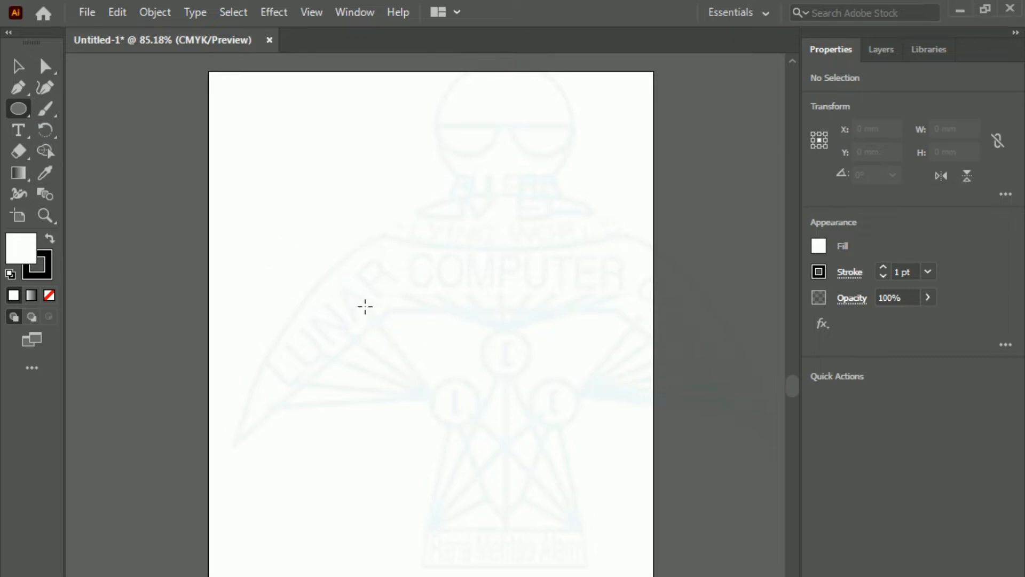
left_click_drag(323, 257, 452, 367)
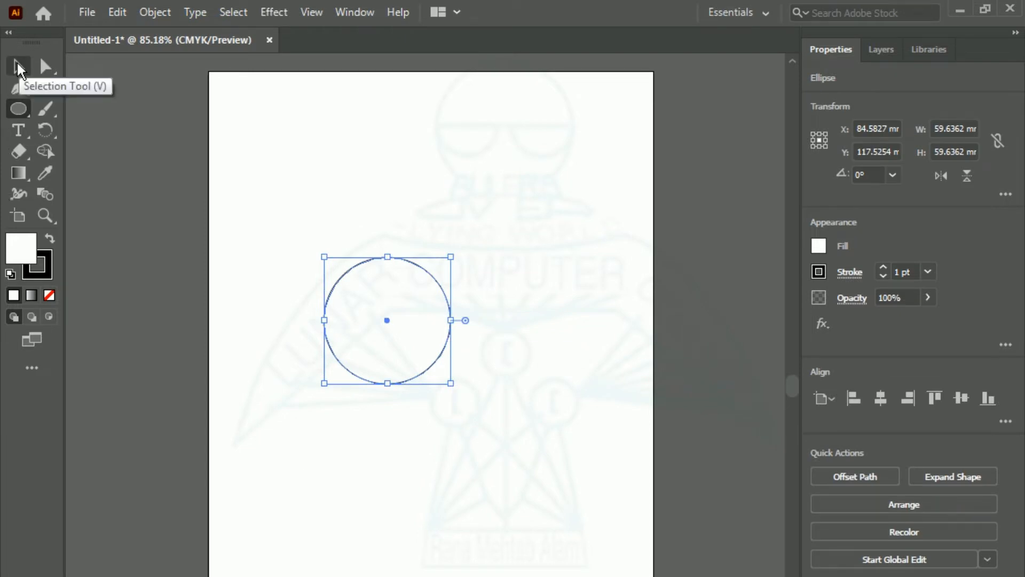
Step: Duplicate the circle sideways so the two overlap, and intersect both circles into a single petal shape
left_click(18, 68)
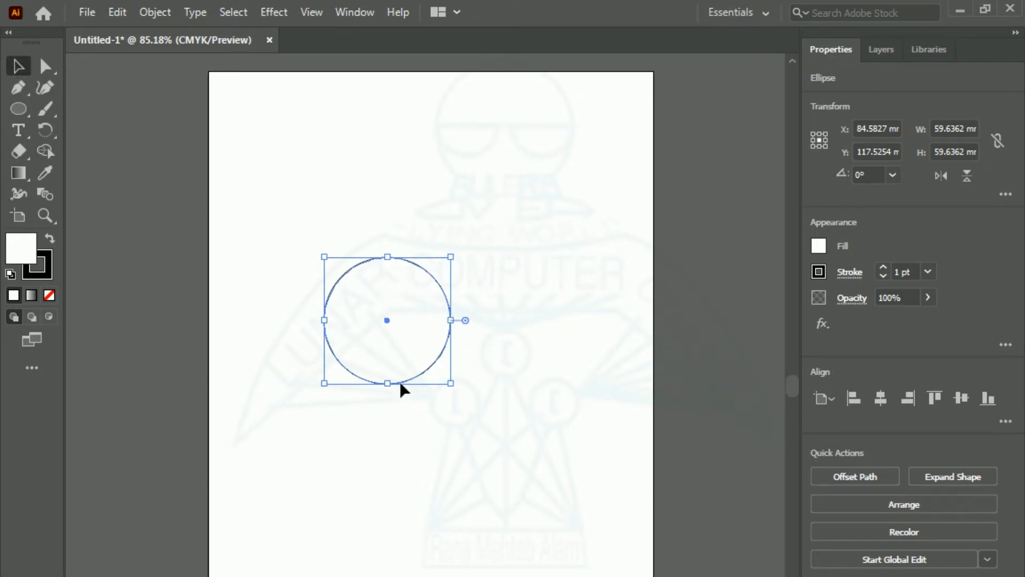
left_click_drag(397, 376, 479, 378)
left_click_drag(271, 209, 599, 454)
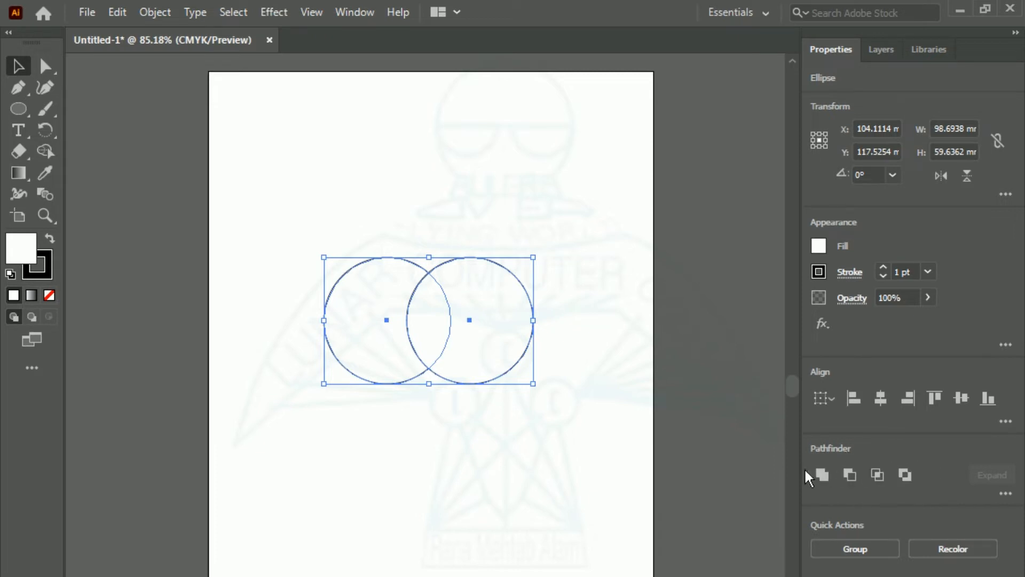
left_click(876, 473)
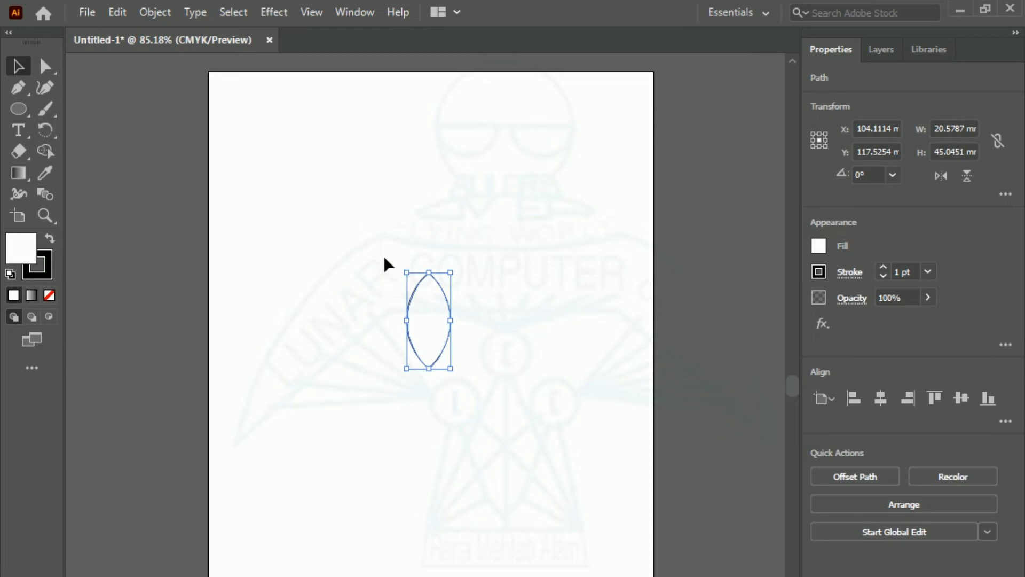
Step: Open the Rotate settings for the petal with the pivot just below its lower tip, and compare the preview on and off
left_click(46, 134)
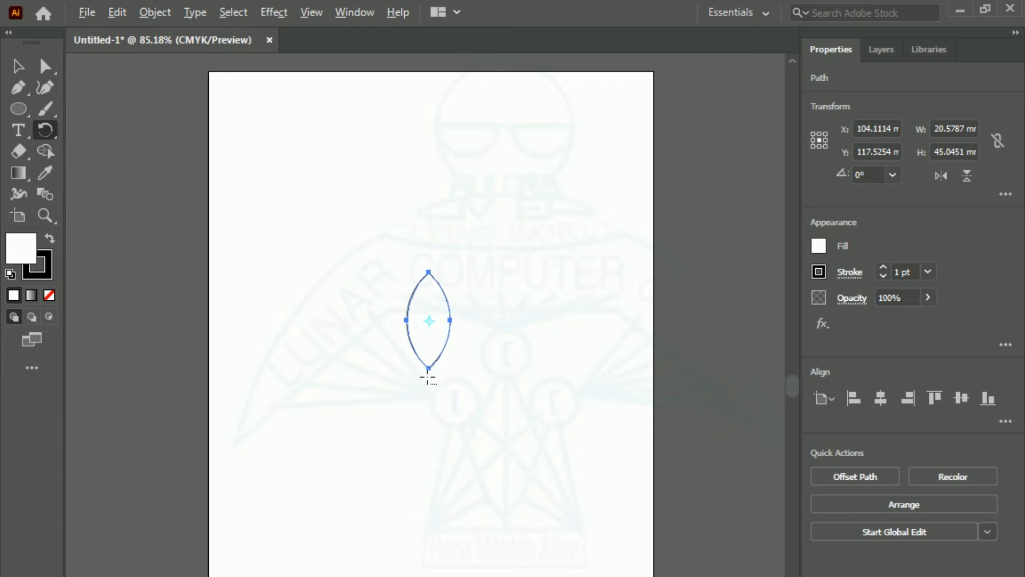
left_click(429, 377, "alt")
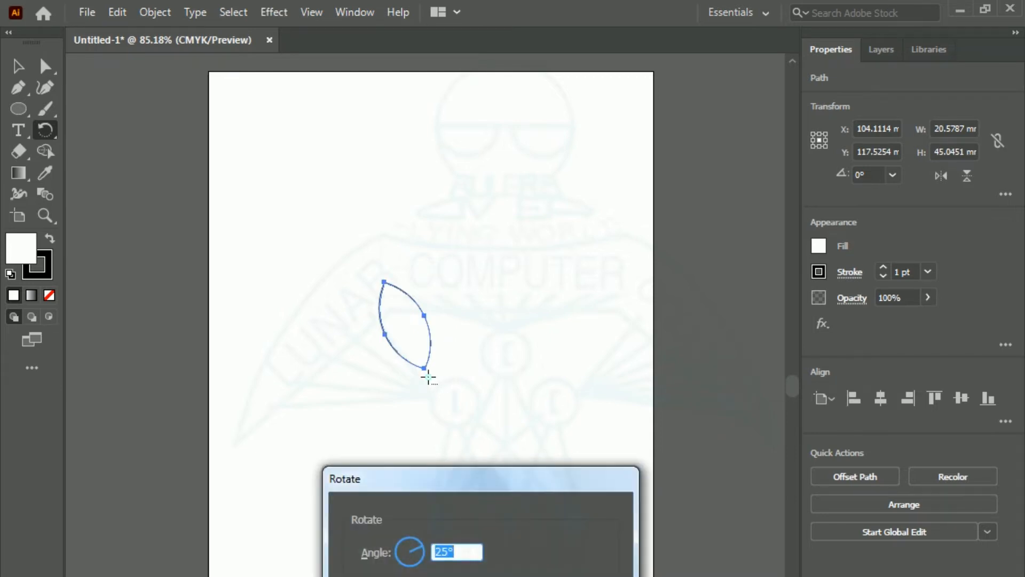
left_click_drag(468, 485, 438, 426)
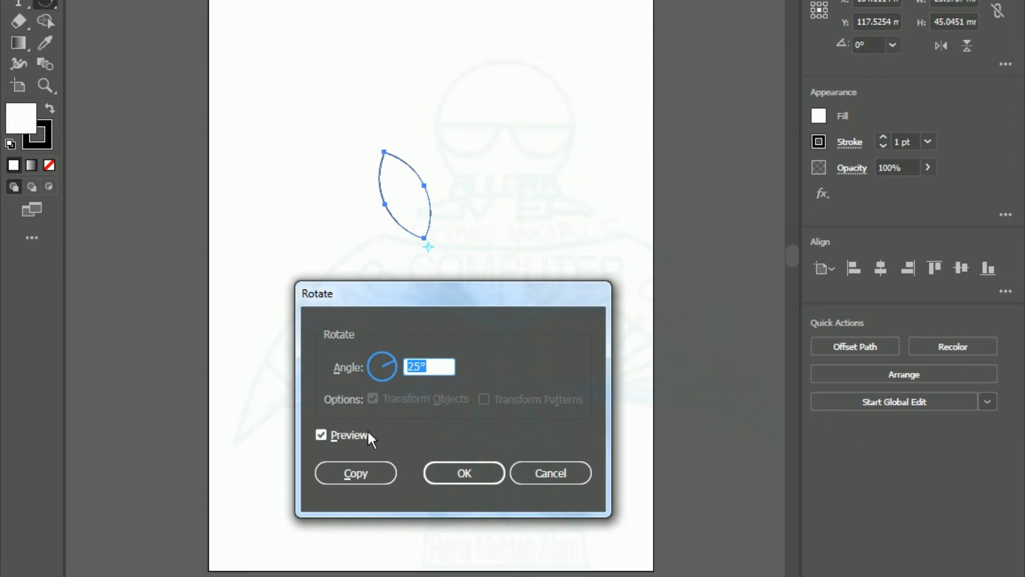
left_click(341, 433)
left_click(341, 433)
left_click(342, 434)
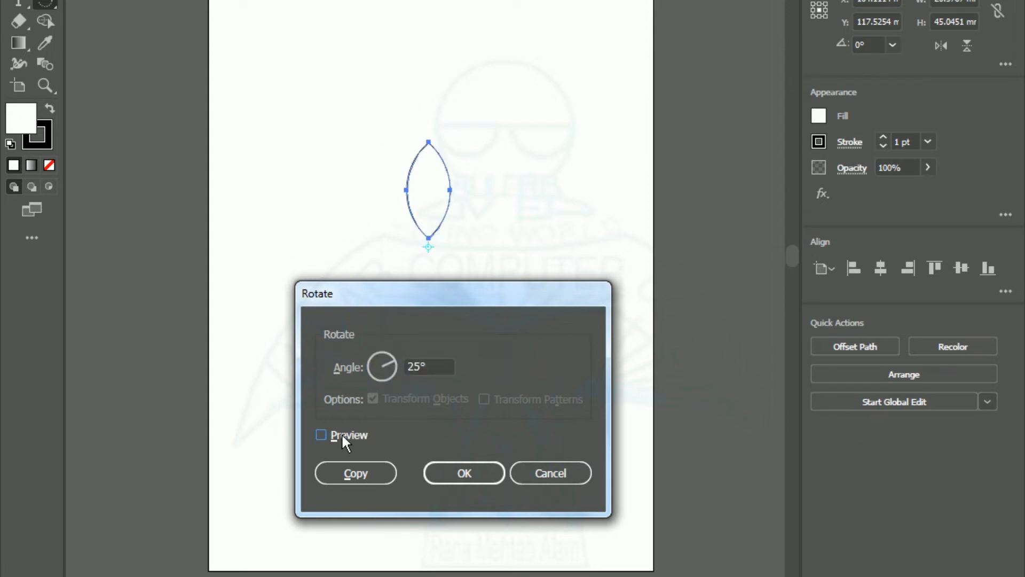
left_click(341, 434)
left_click(342, 434)
left_click(341, 434)
left_click(341, 434)
left_click(341, 434)
left_click(342, 434)
left_click(342, 433)
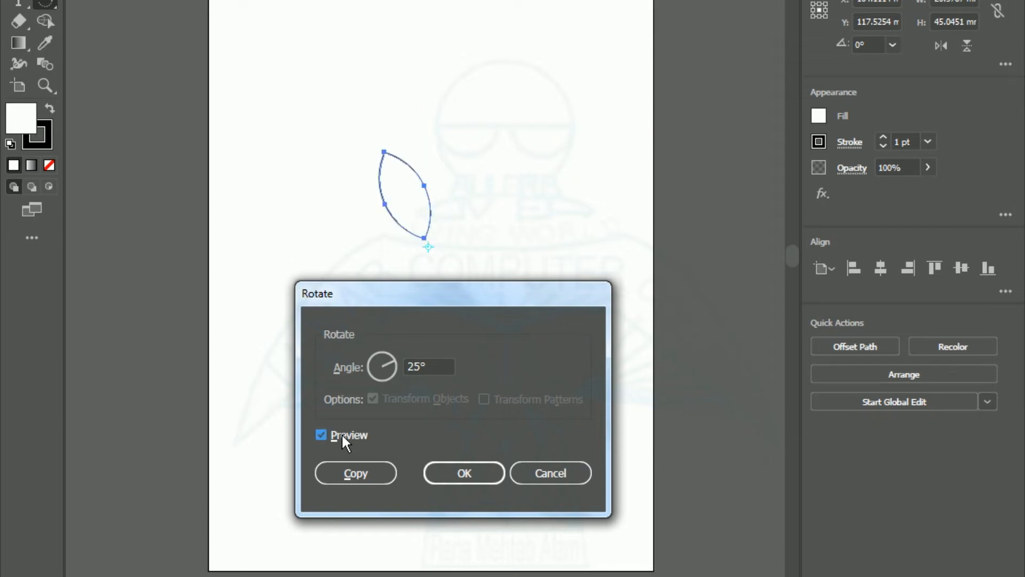
Step: Set the rotation angle to 30°, check the preview, and create a rotated copy of the petal
left_click(443, 362)
type("30")
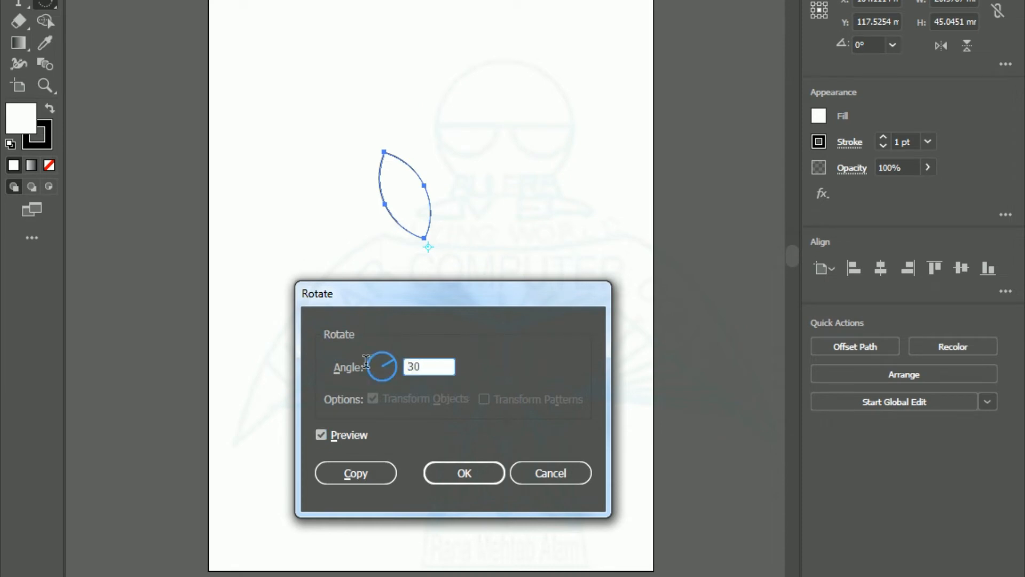
left_click(343, 435)
left_click(341, 434)
left_click(342, 433)
left_click(342, 433)
left_click(342, 434)
left_click(342, 435)
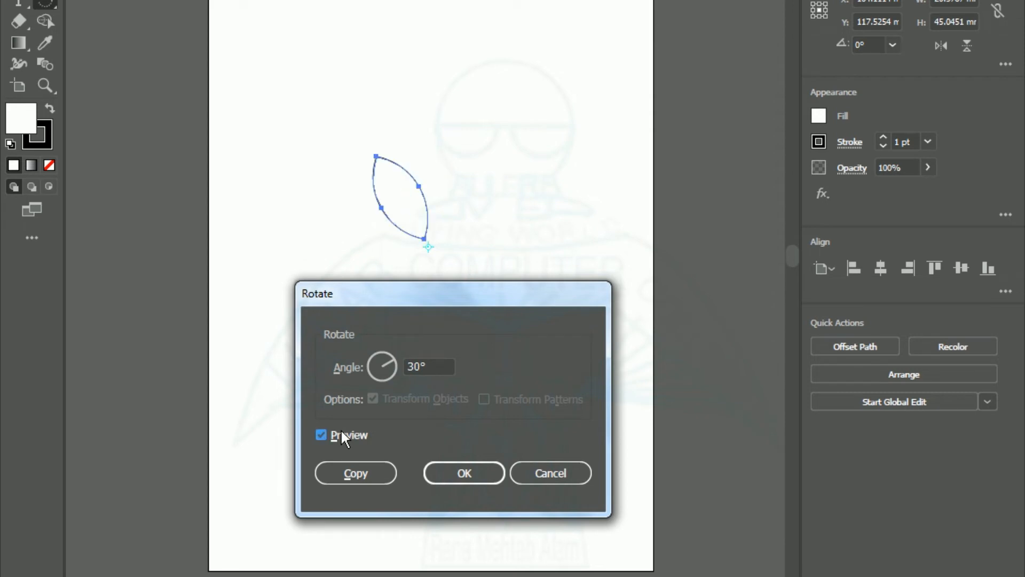
left_click(342, 435)
left_click(342, 435)
left_click(341, 435)
left_click(361, 471)
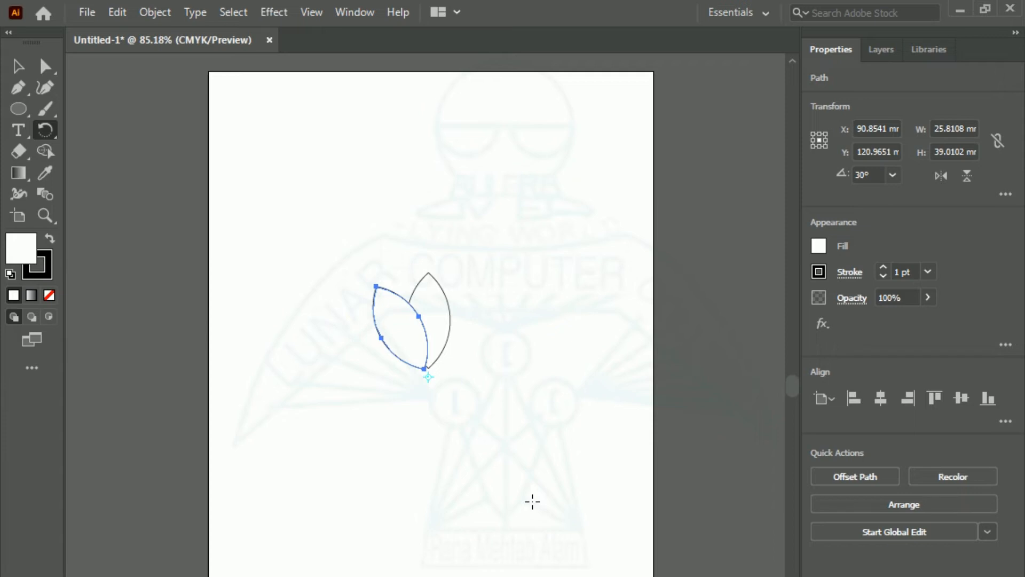
Step: Repeat the 30° rotated copy around the same pivot until twelve petals form a full circle
left_click_drag(532, 501, 532, 501)
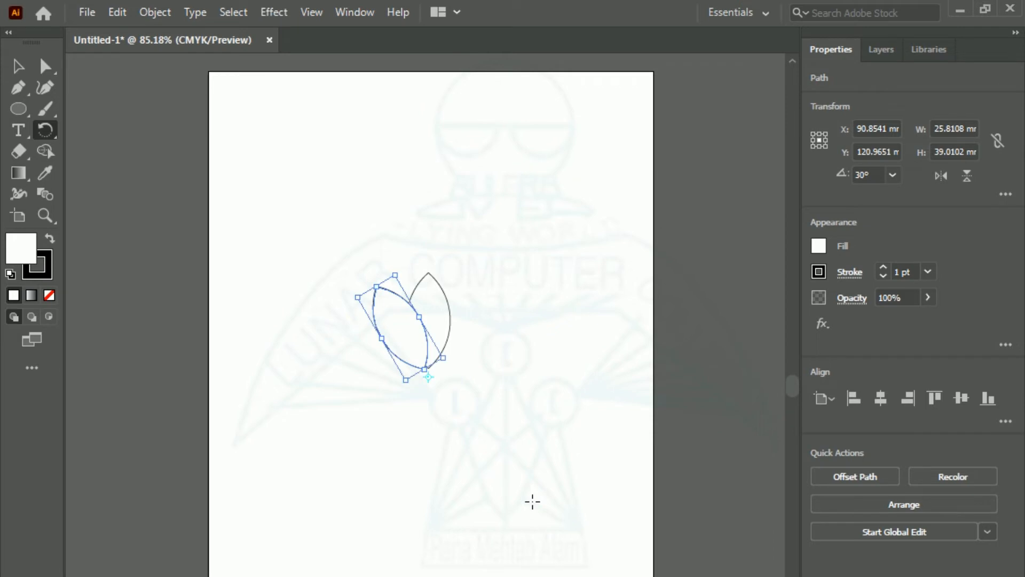
key("ctrl+d")
key("ctrl+d")
key("ctrl+d")
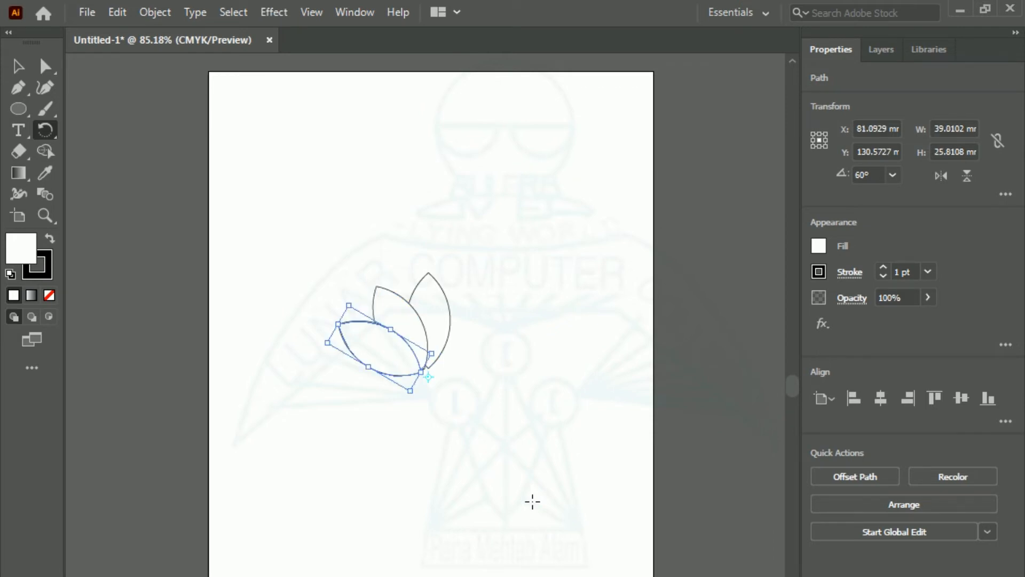
key("ctrl+d")
key("ctrl+d")
key("ctrl+d")
key("ctrl+d")
key("ctrl+d")
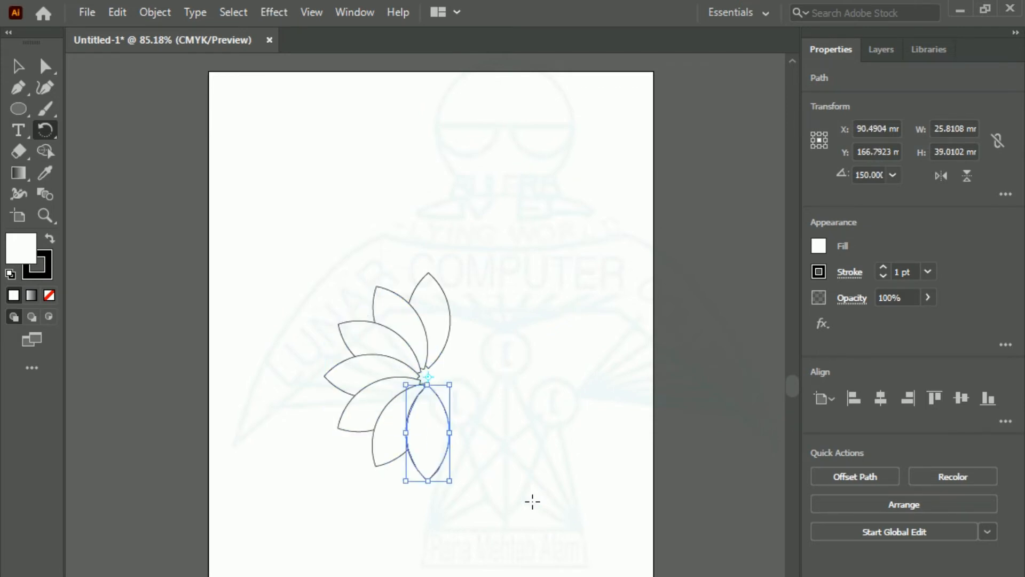
key("ctrl+d")
key("ctrl+d")
key("ctrl+d")
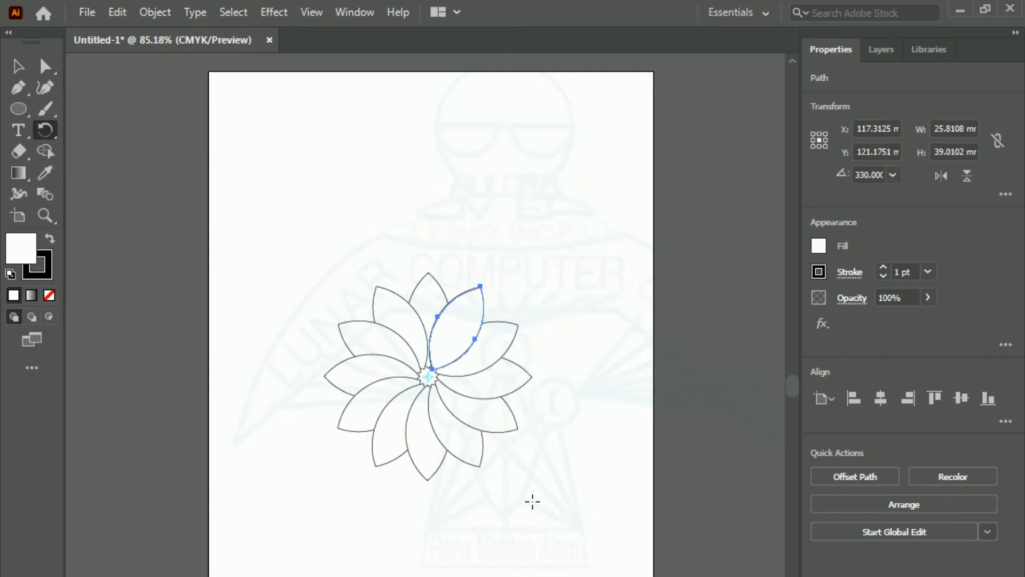
Step: Select all the petals and group them into one flower
key("v")
left_click(272, 238)
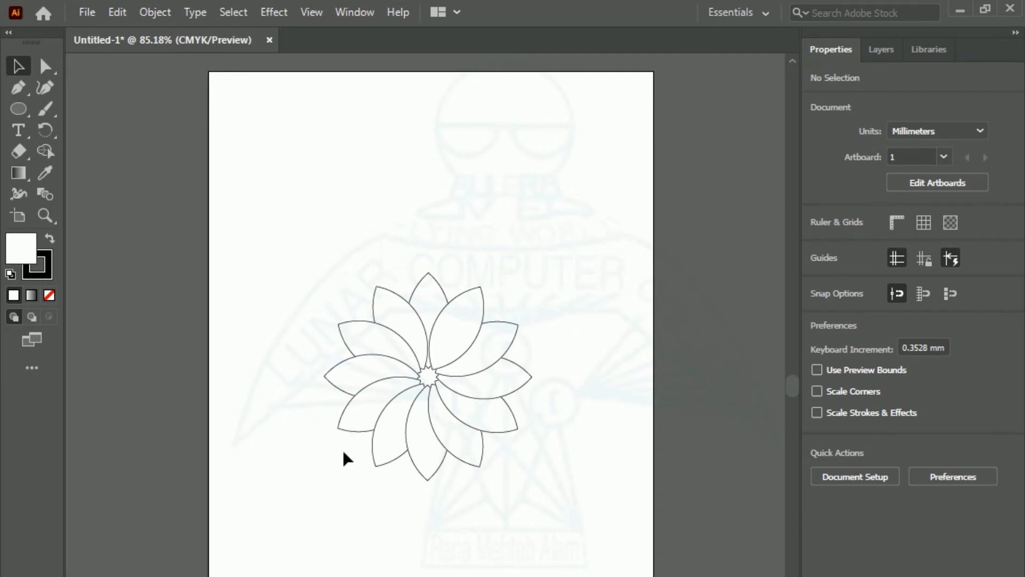
left_click_drag(264, 224, 590, 545)
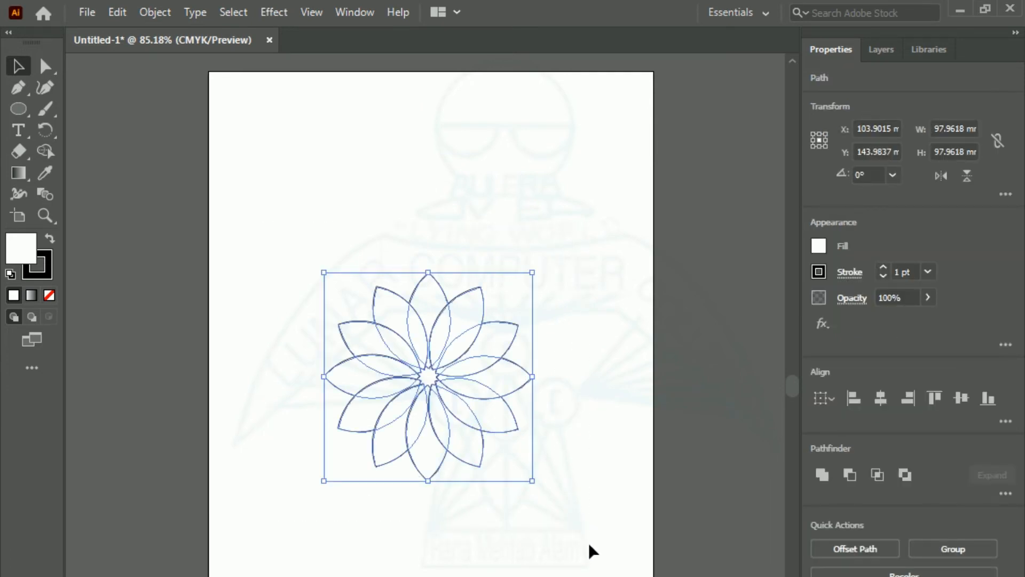
right_click(468, 458)
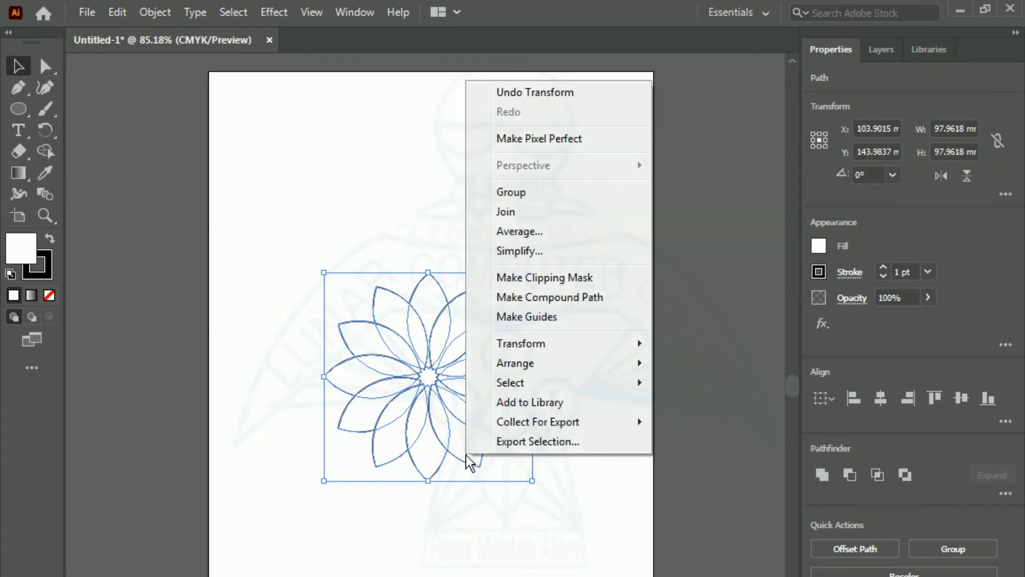
left_click(511, 192)
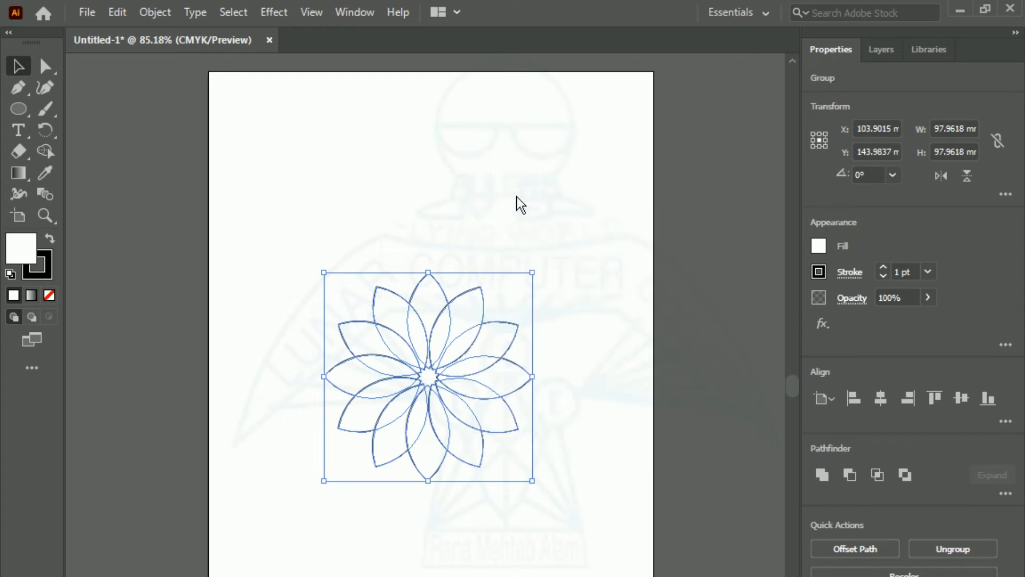
Step: Move the flower group about 6 mm left and 13 mm up on the artboard, leaving it selected
left_click(519, 204)
left_click_drag(449, 451, 432, 422)
left_click(459, 516)
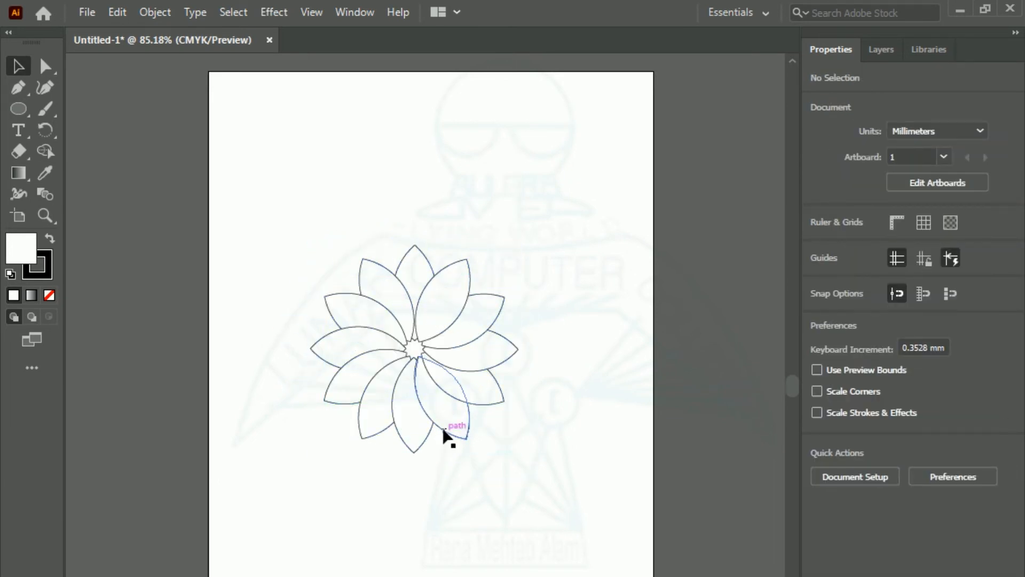
left_click(443, 434)
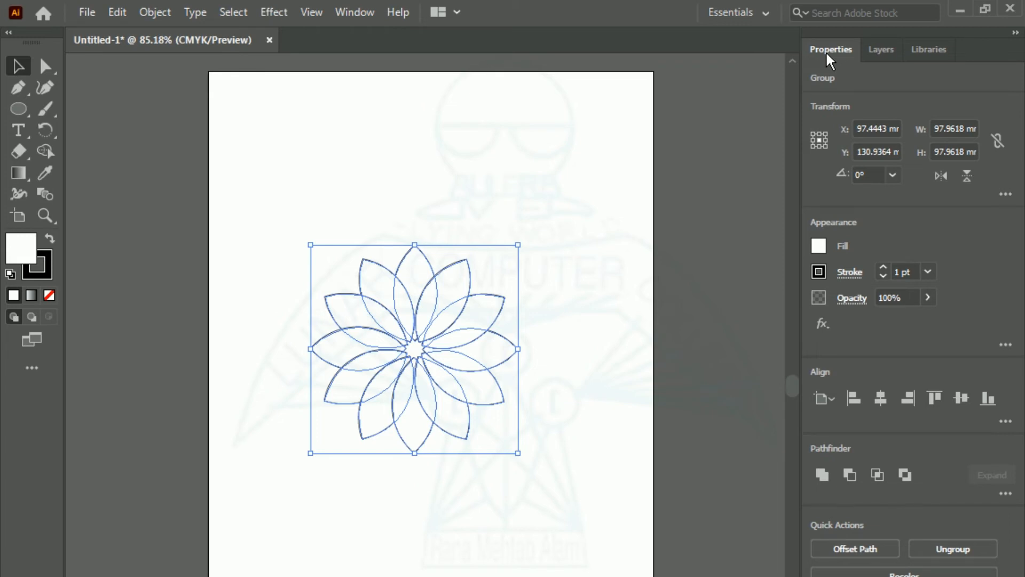
left_click(879, 54)
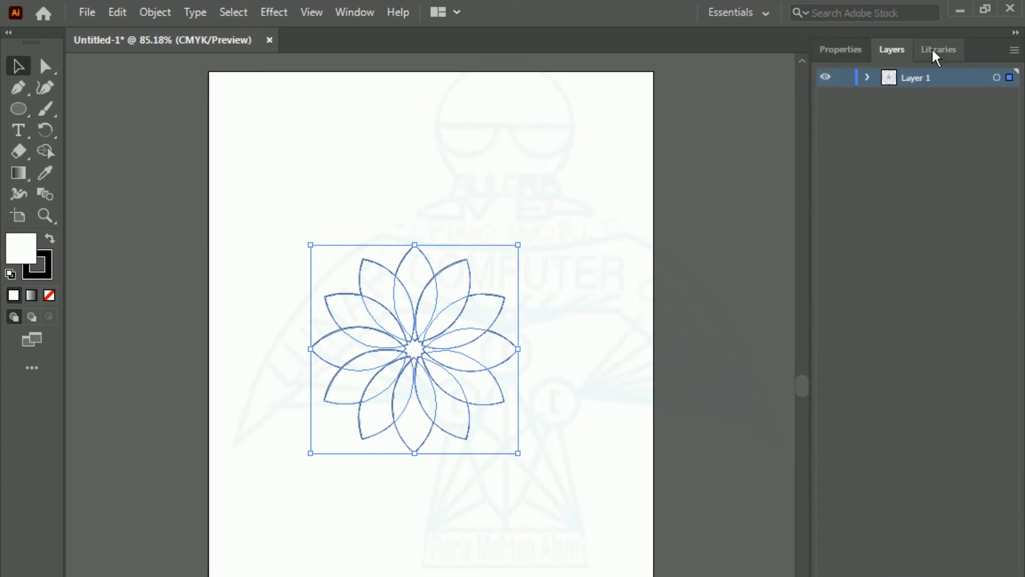
left_click(935, 54)
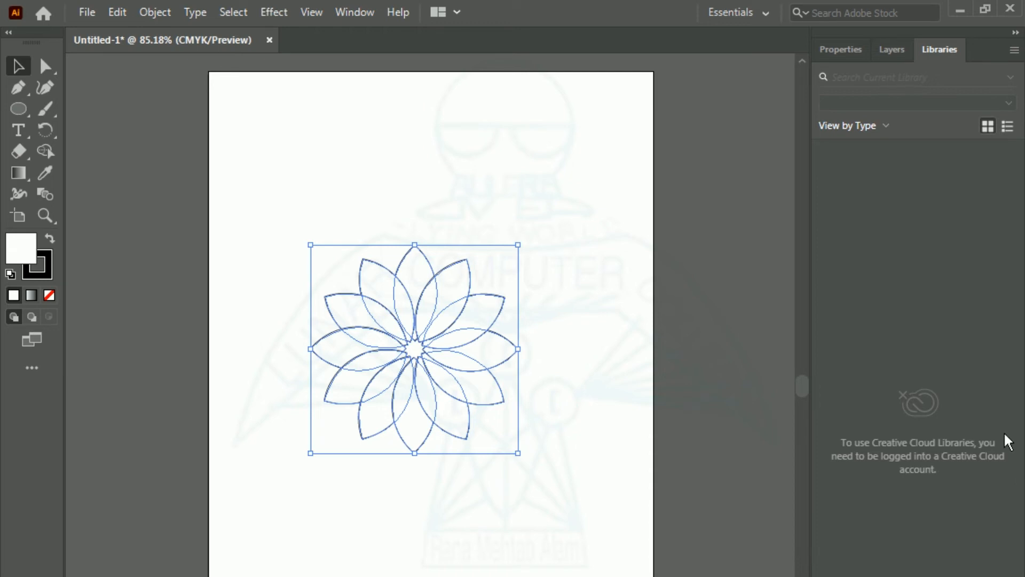
left_click(831, 57)
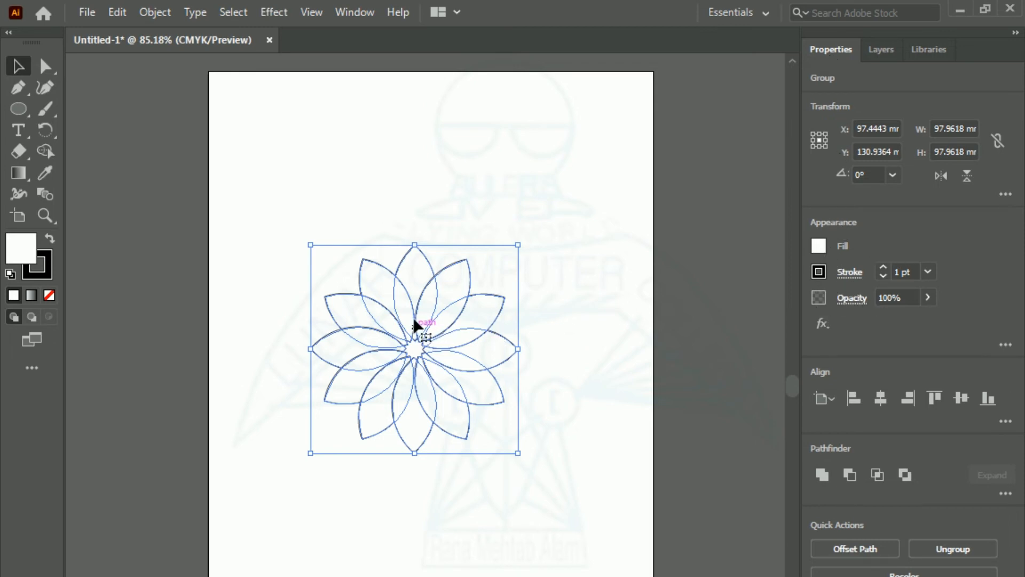
Step: Fill the flower group with the red swatch C=15 M=100 Y=90 K=10
left_click(818, 246)
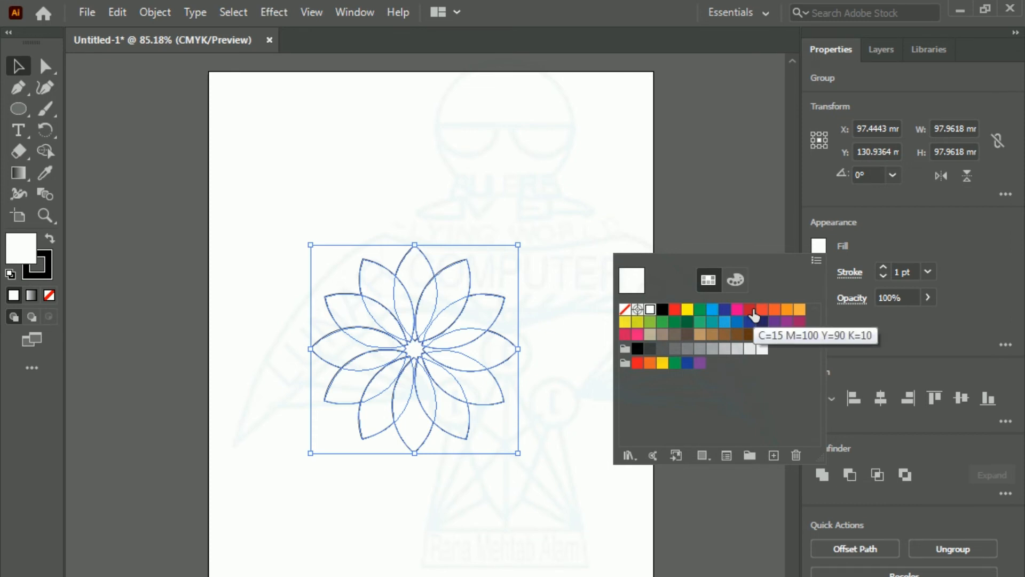
left_click(751, 310)
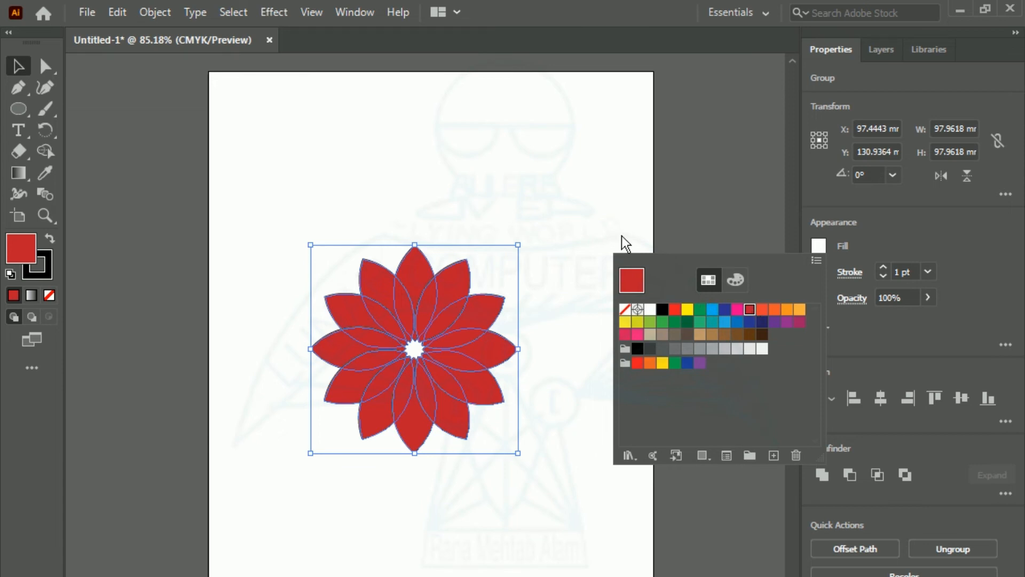
left_click(252, 156)
Step: Set the flower group's stroke colour to CMYK Cyan and deselect it
left_click(460, 400)
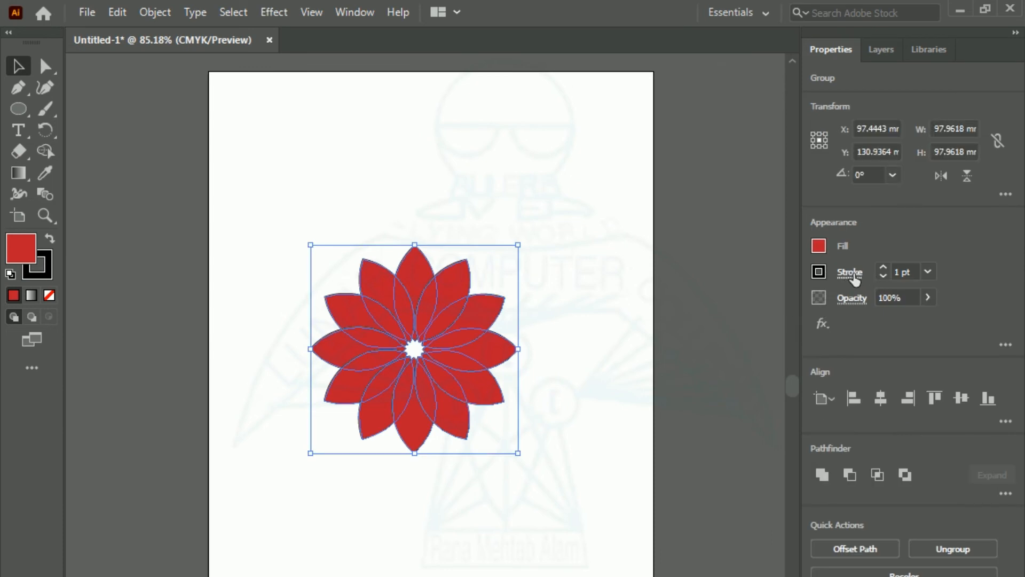
left_click(819, 272)
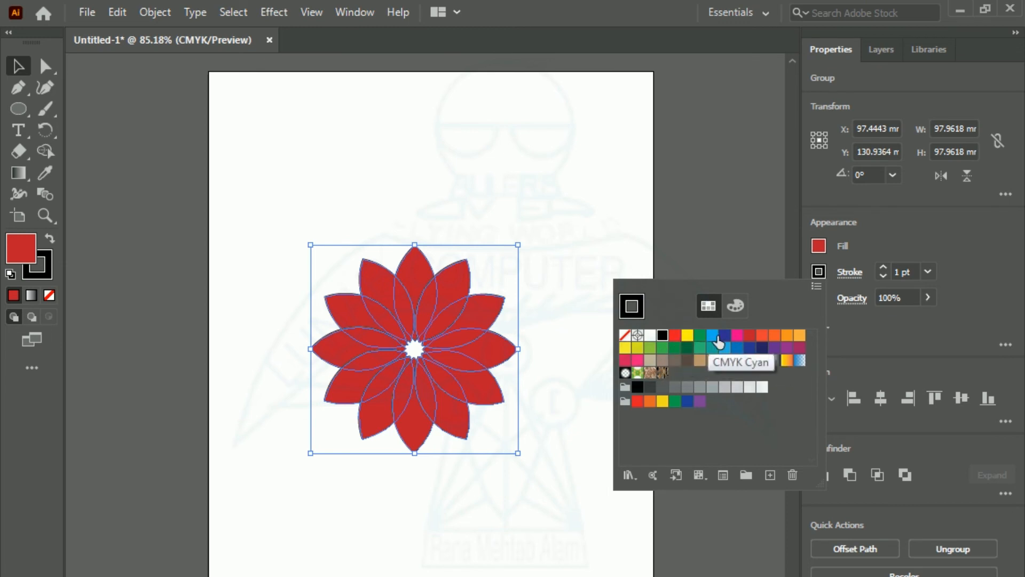
left_click(714, 336)
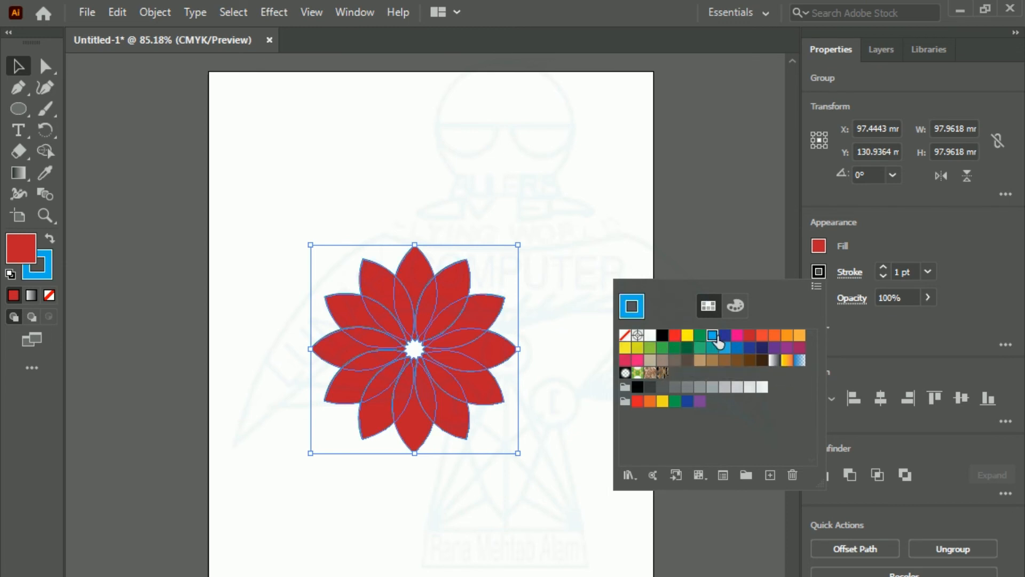
left_click(568, 239)
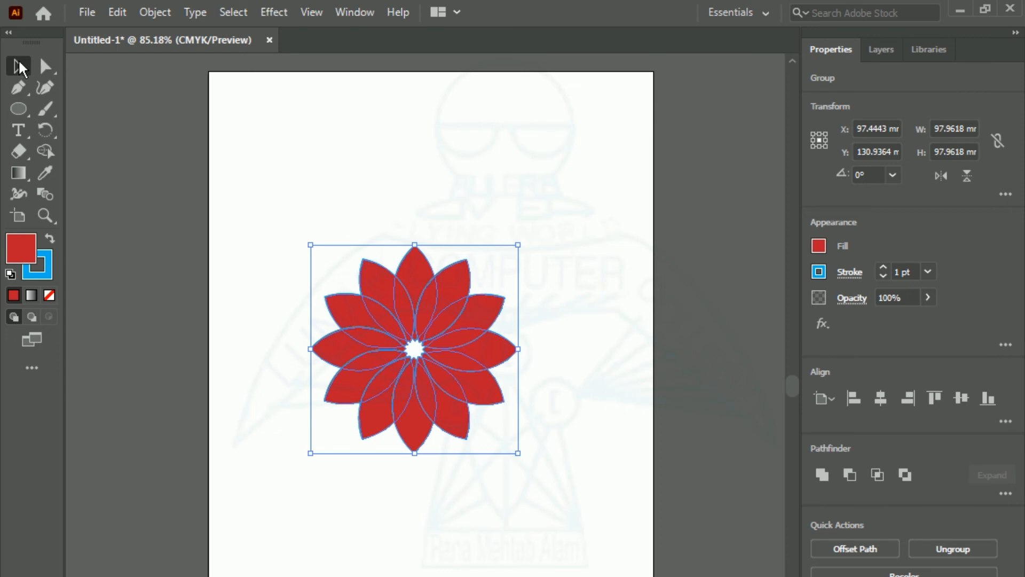
left_click(392, 505)
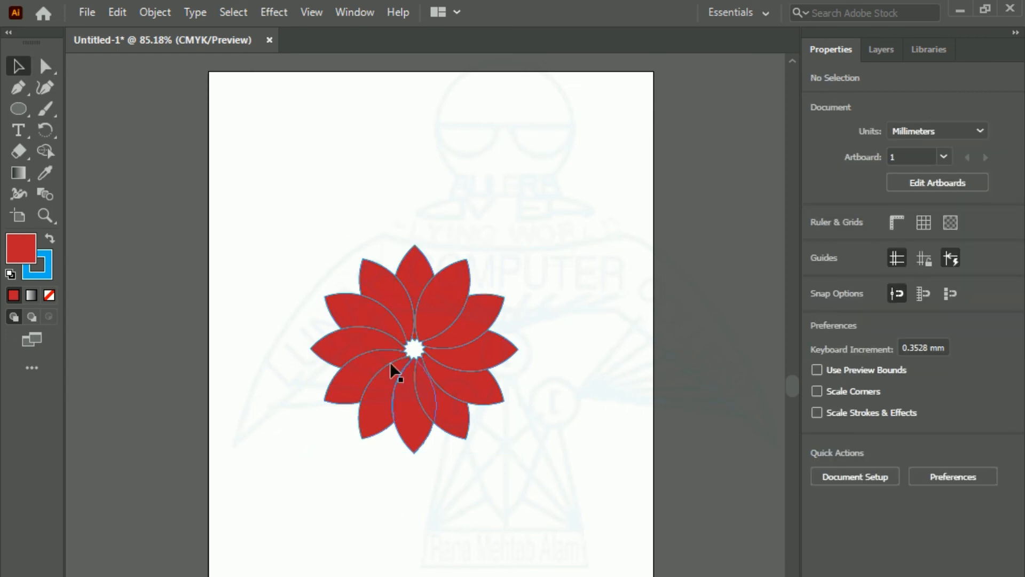